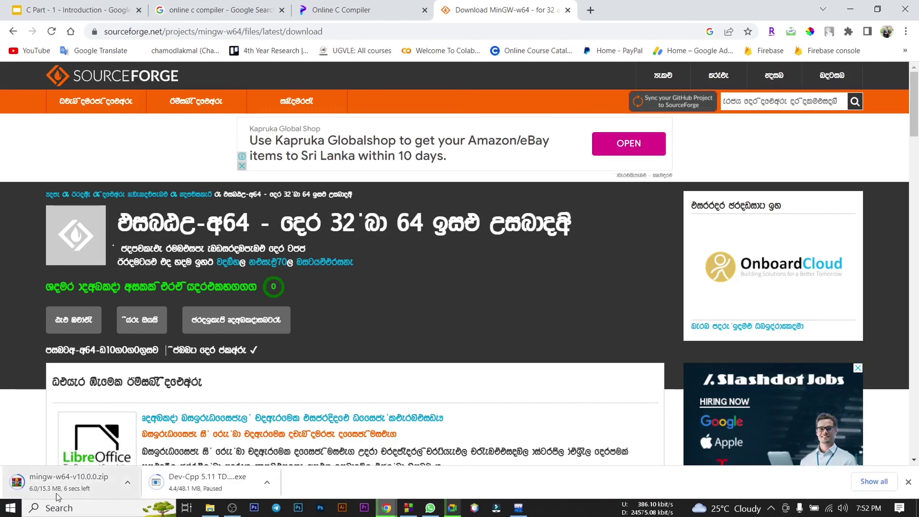
Step: Open File Explorer full screen and go to the CodeBlocks folder inside Program Files on Local Disk (C:)
left_click(211, 511)
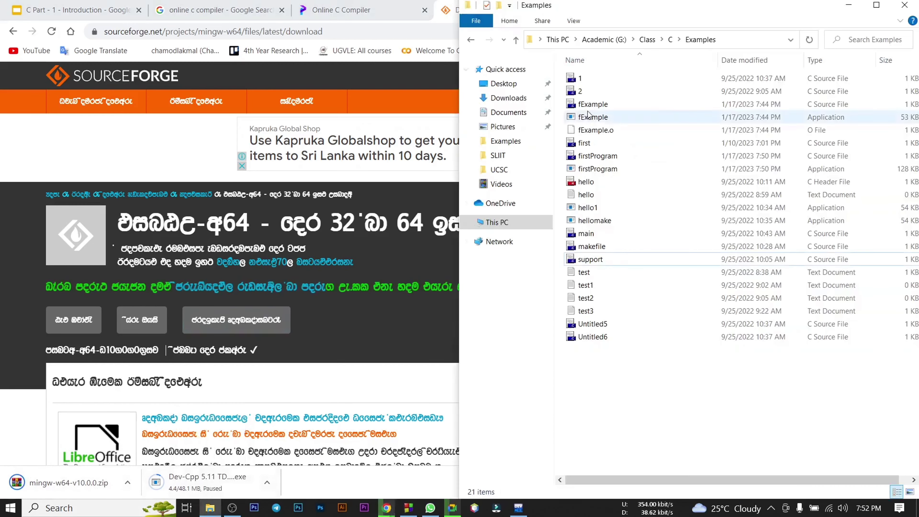
left_click(875, 6)
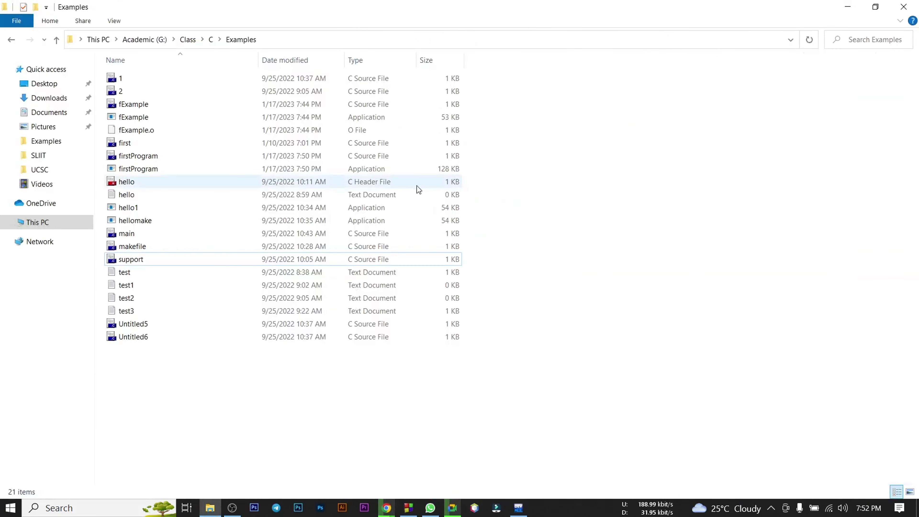
left_click(58, 225)
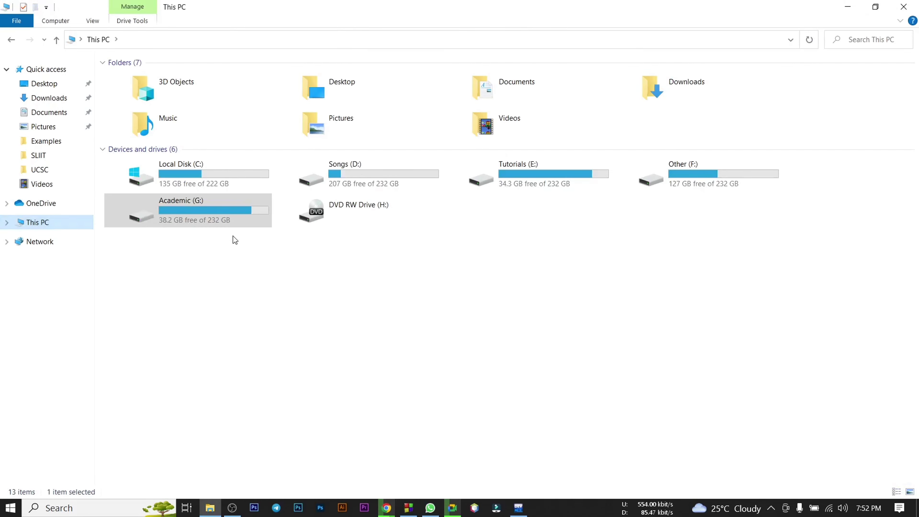
double_click(209, 170)
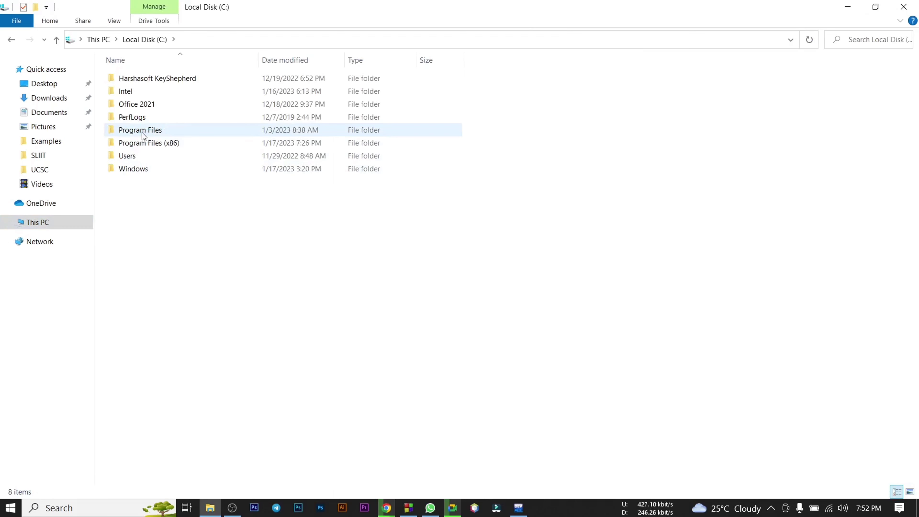
double_click(142, 134)
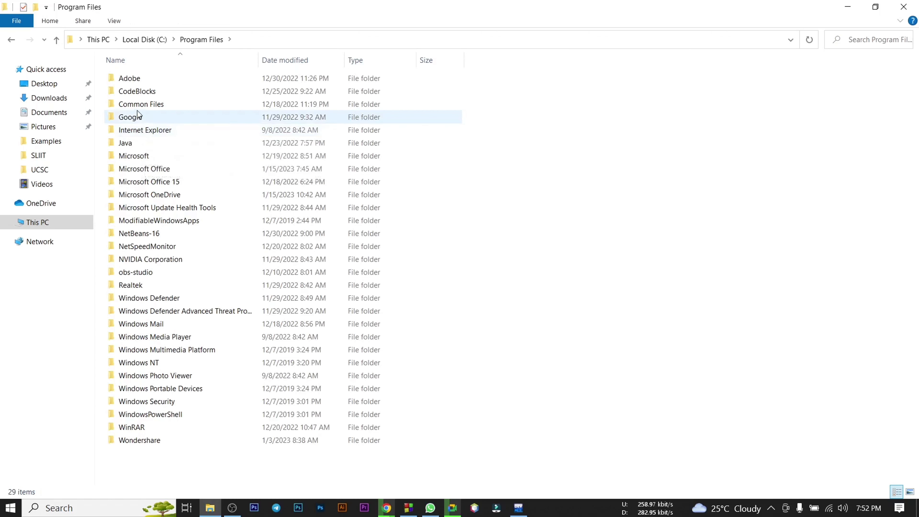
double_click(134, 93)
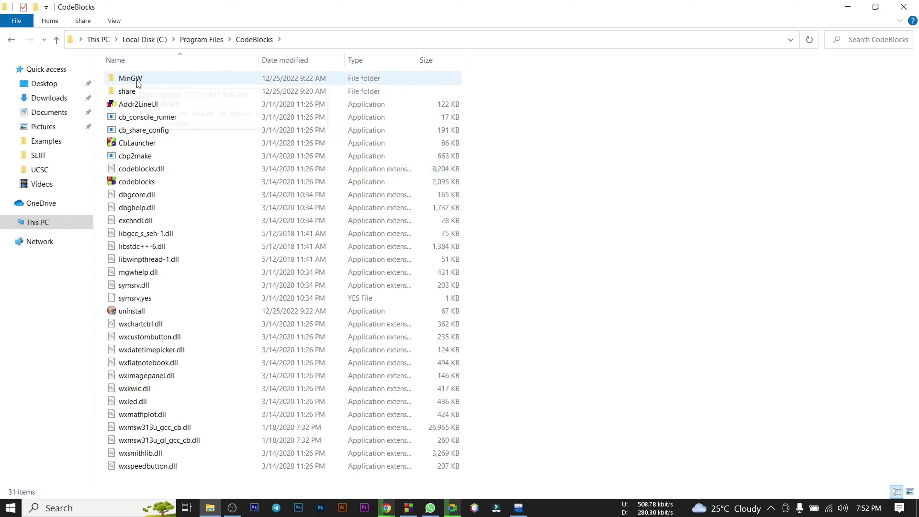
mouse_move(138, 84)
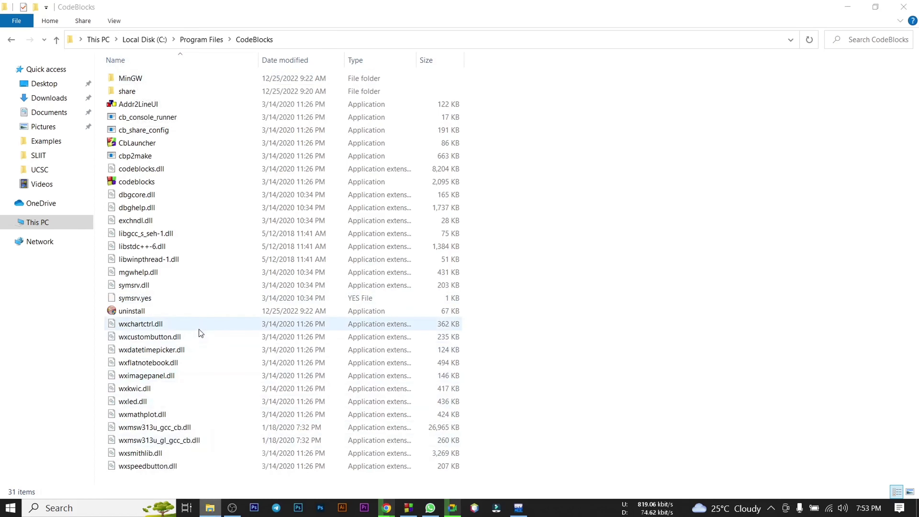
Step: Open the Downloads folder in a second File Explorer window, floating above the CodeBlocks folder window
right_click(210, 508)
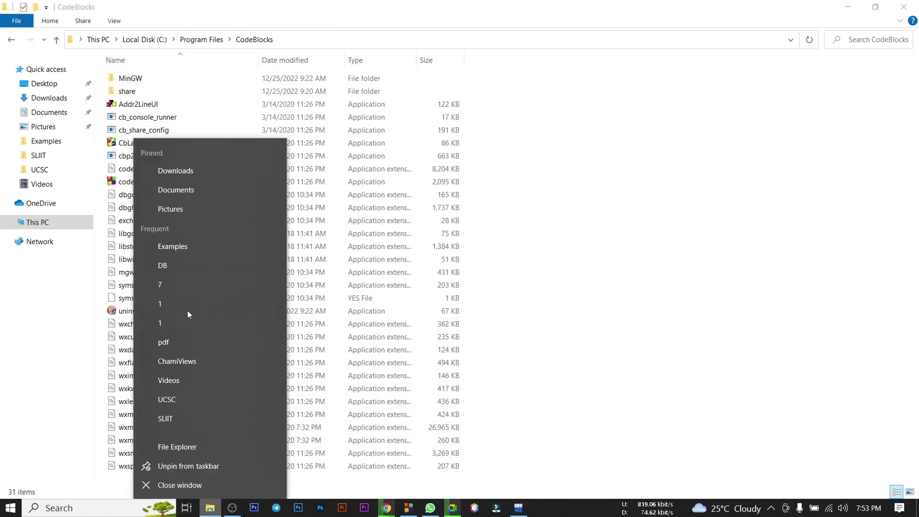
left_click(529, 348)
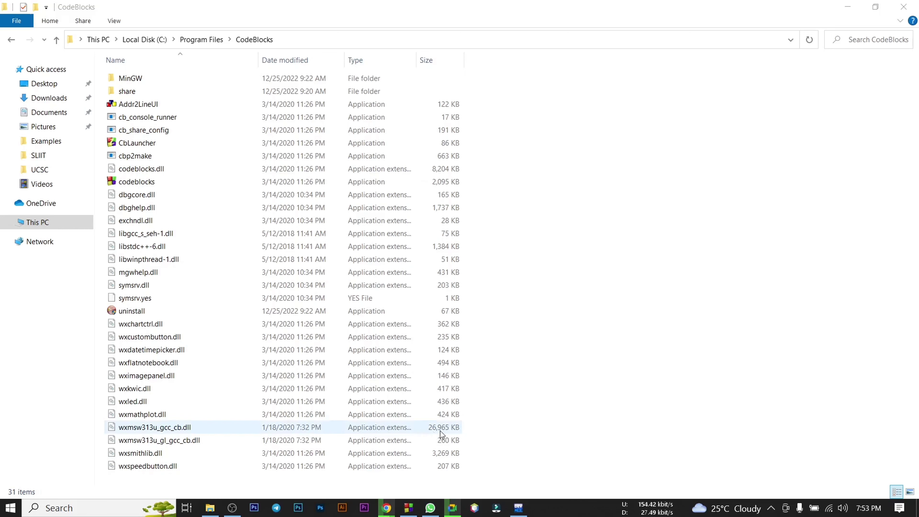
key("super+e")
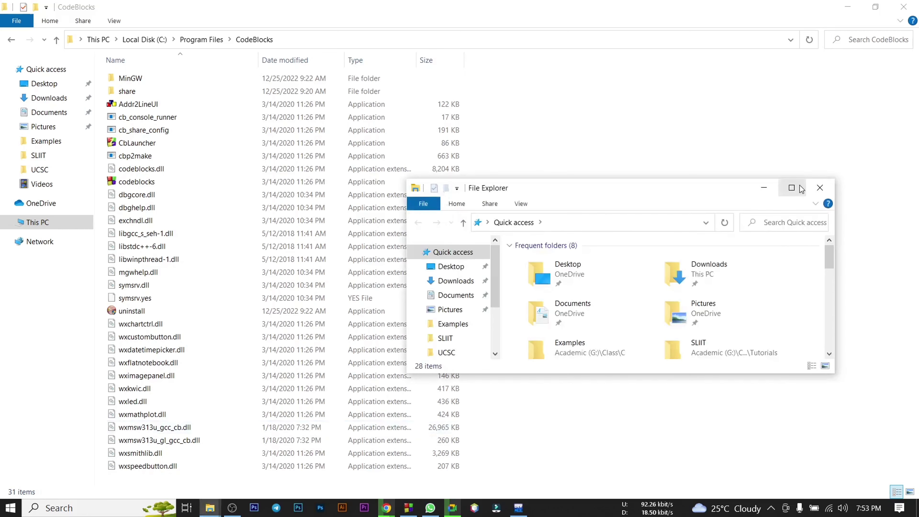
left_click(801, 189)
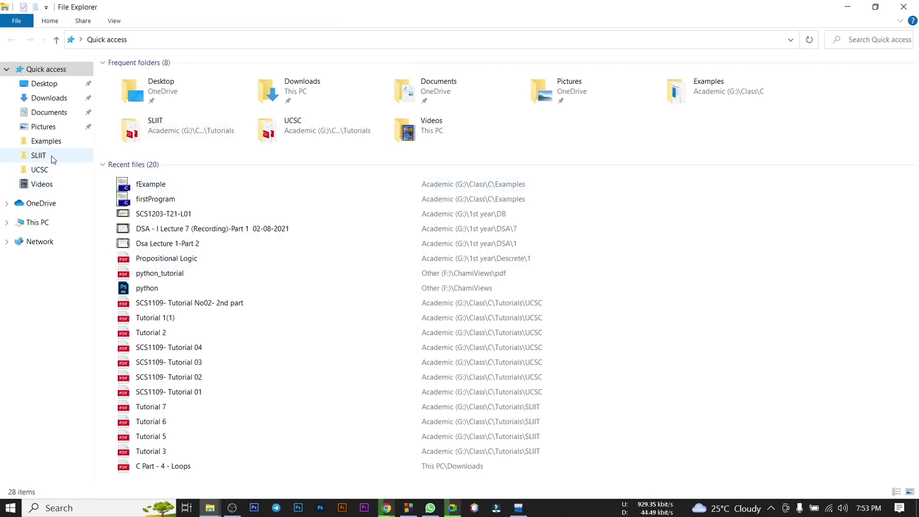
left_click(50, 221)
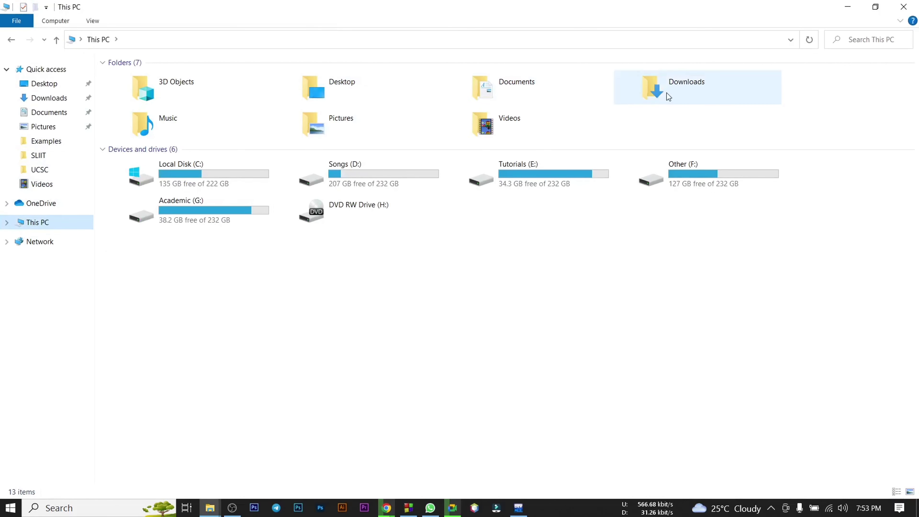
double_click(668, 97)
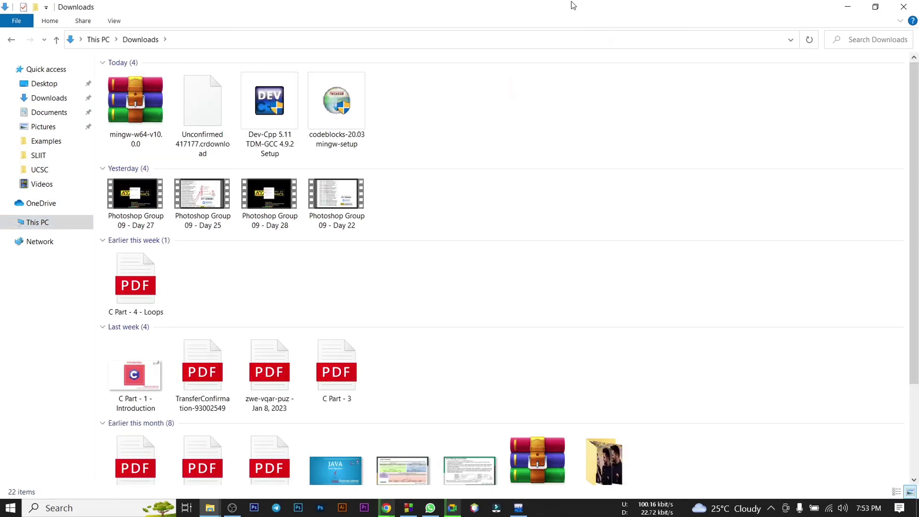
left_click_drag(573, 5, 562, 132)
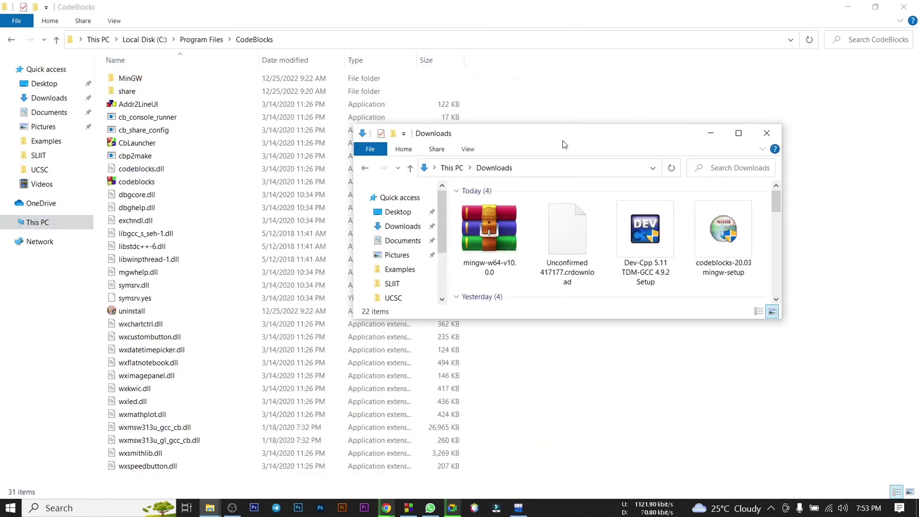
Step: Extract the mingw-w64-v10.0.0 archive directly into the Downloads folder, moving the progress window aside
left_click(488, 243)
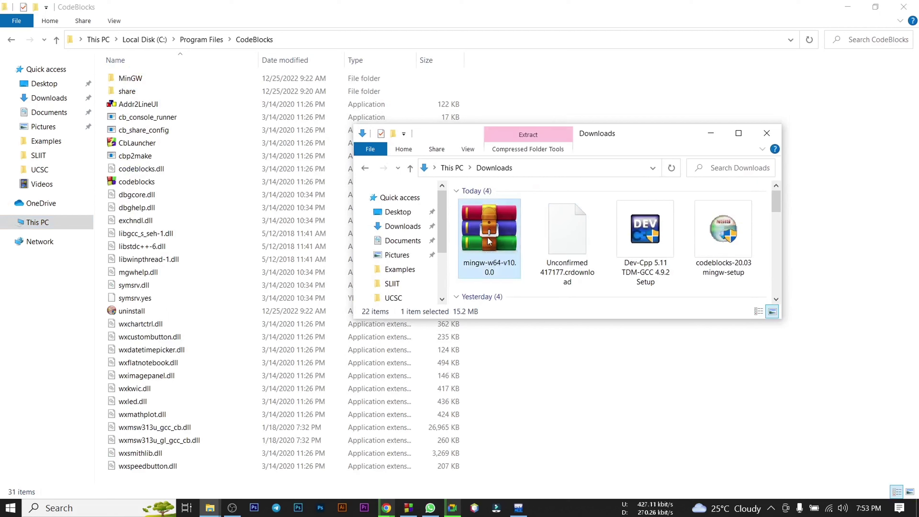
right_click(488, 241)
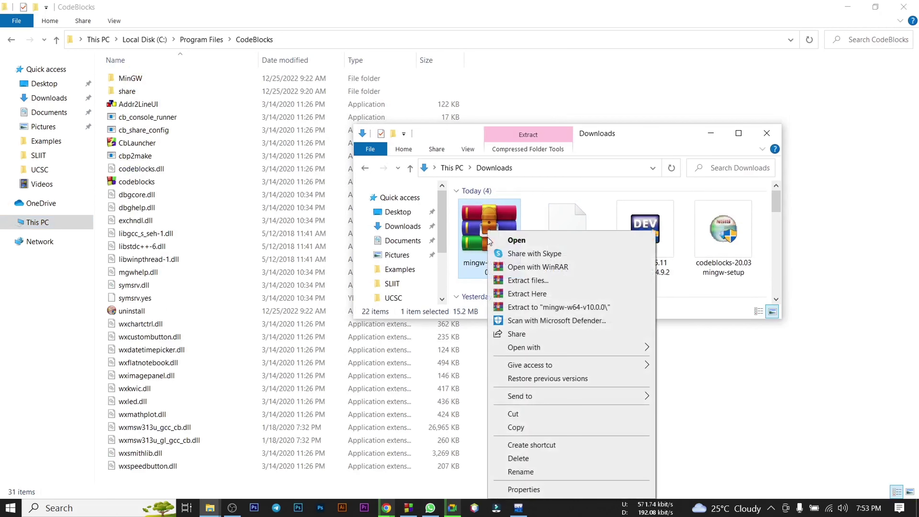
left_click(543, 294)
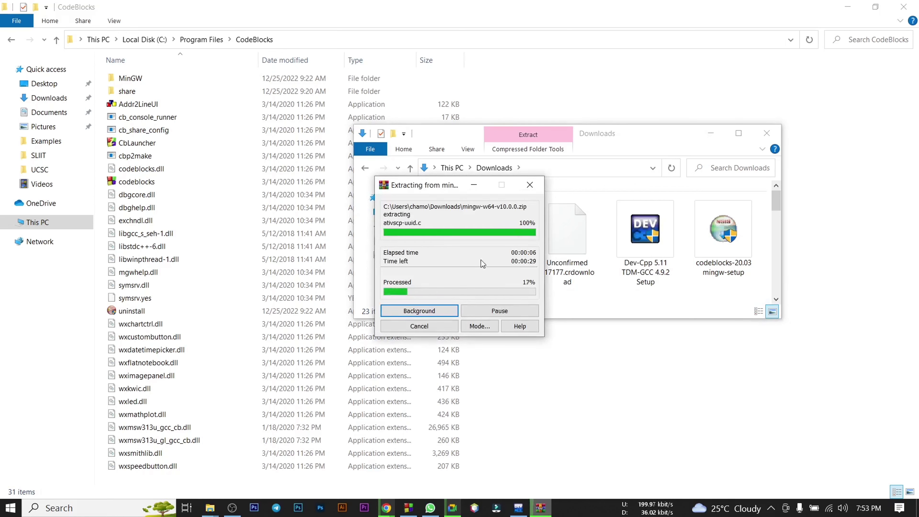
left_click_drag(400, 178, 204, 169)
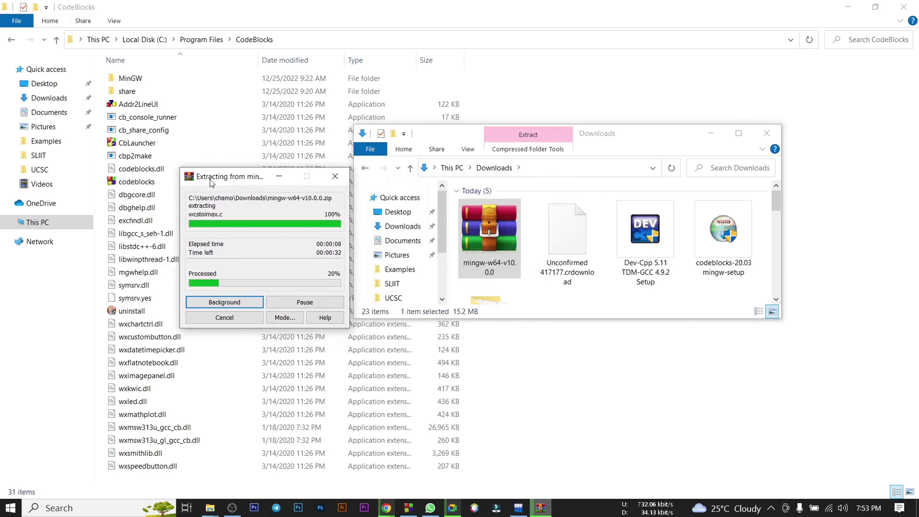
Step: Open the extracted mingw-w64-v10.0.0 folder in Downloads and examine its contents in a maximized window
scroll(615, 285, "down", 2)
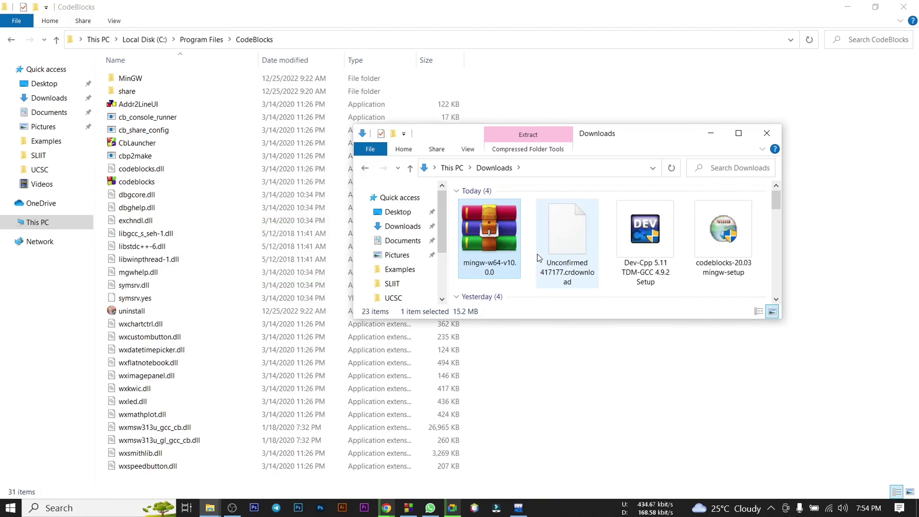
scroll(524, 256, "down", 10)
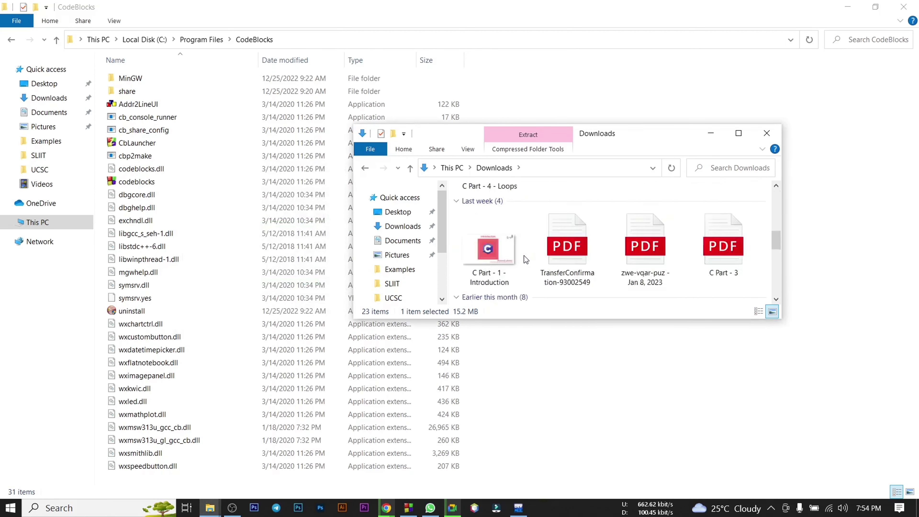
scroll(524, 259, "down", 3)
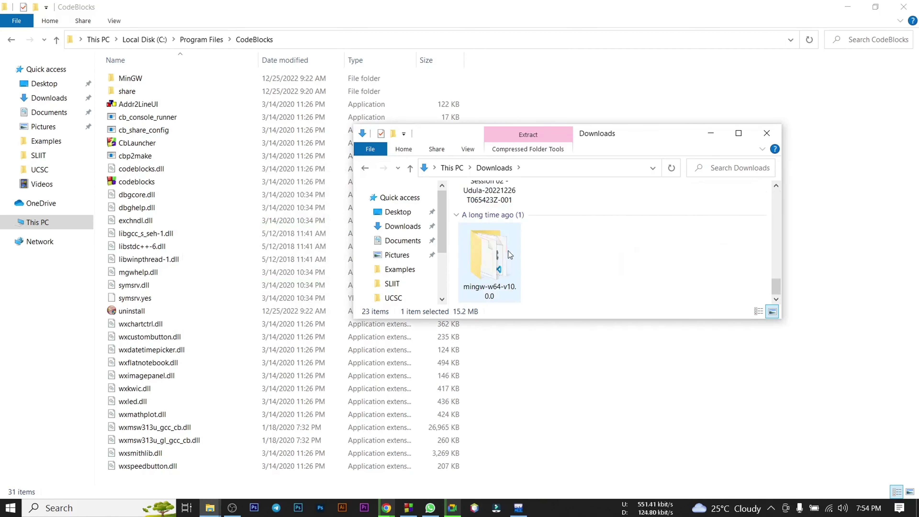
double_click(508, 251)
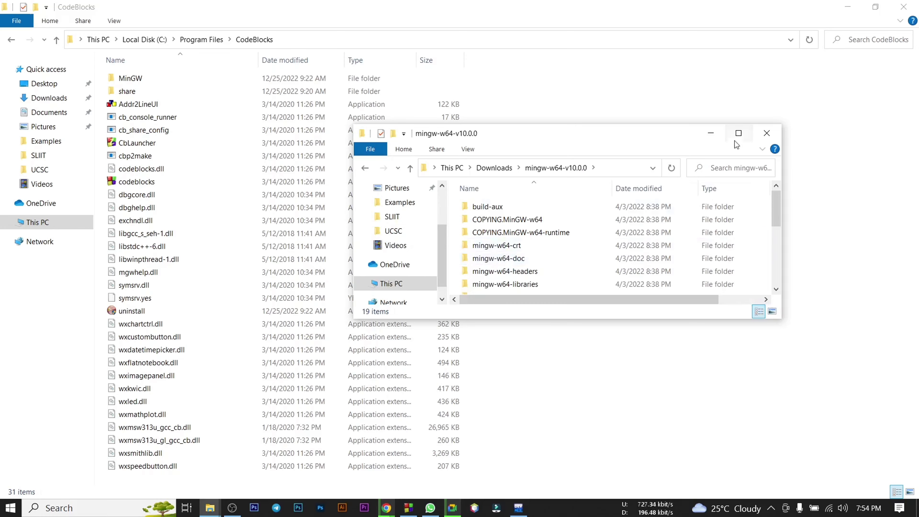
left_click(738, 133)
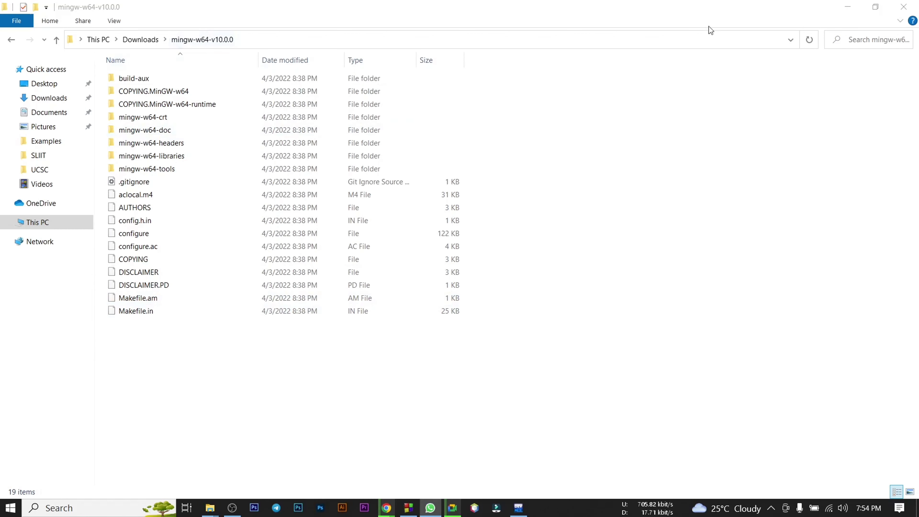
Step: Close the extracted folder's window and open the MinGW\bin folder inside the CodeBlocks folder
left_click(903, 6)
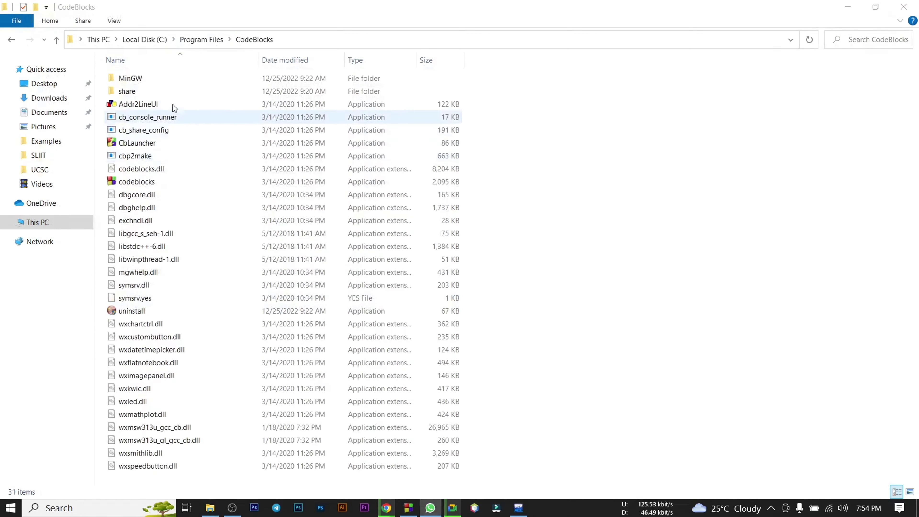
double_click(164, 78)
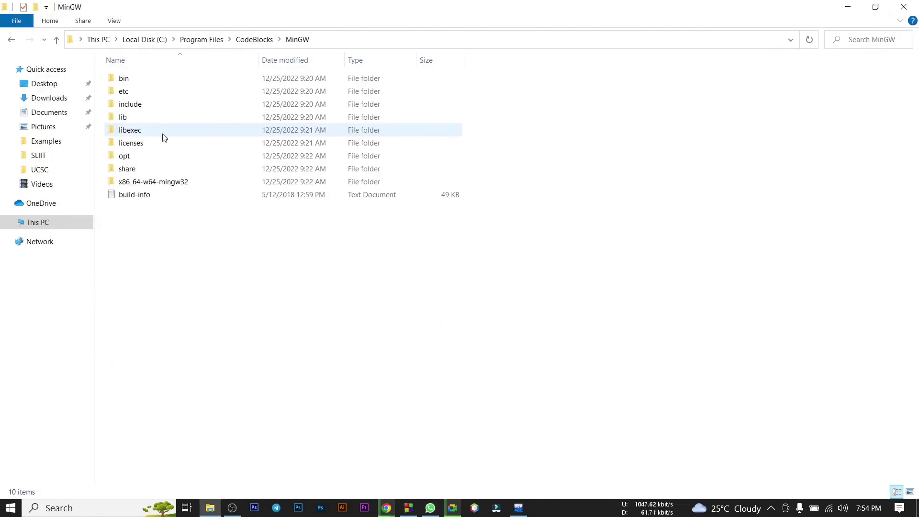
double_click(138, 80)
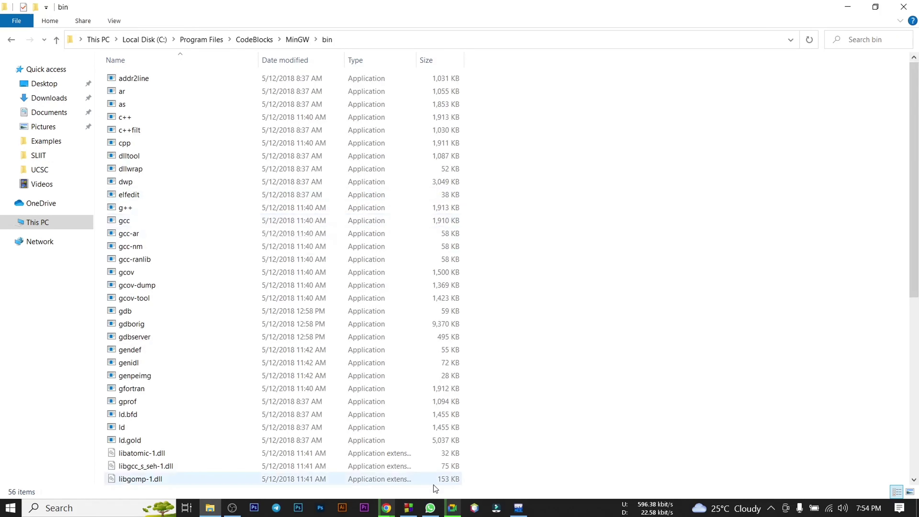
Step: Switch to Code::Blocks, review its build and view commands with fExample.c open, and minimize it again
left_click(409, 507)
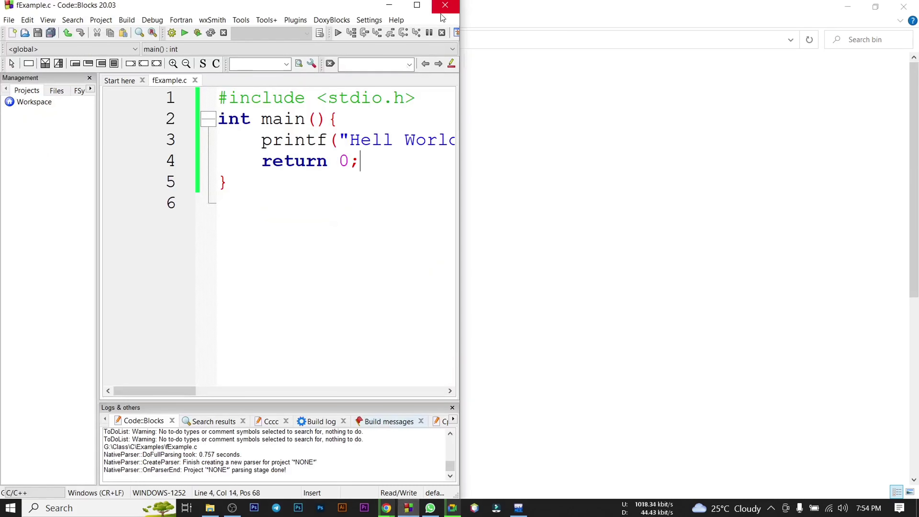
left_click(417, 5)
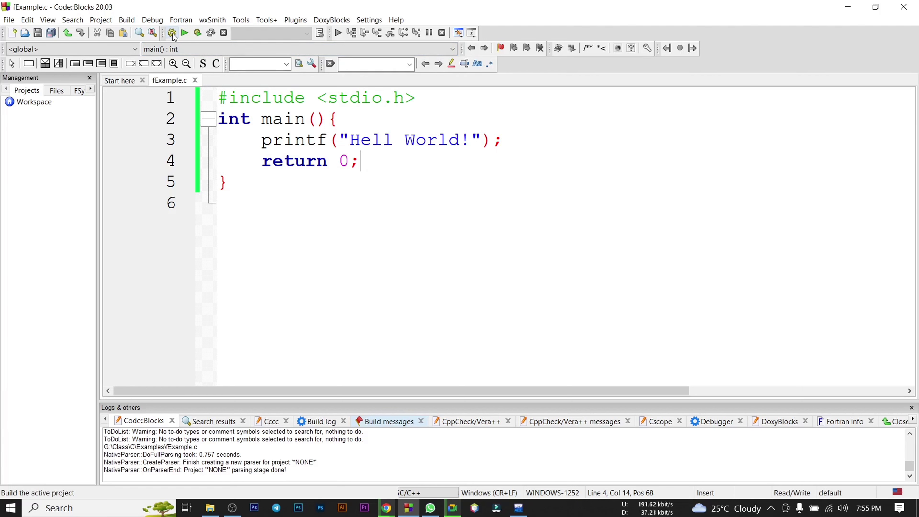
left_click(127, 22)
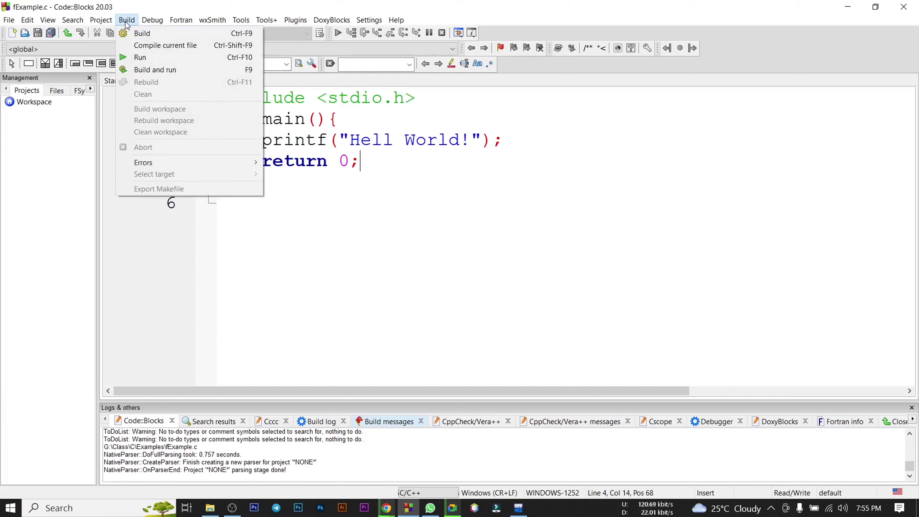
mouse_move(98, 24)
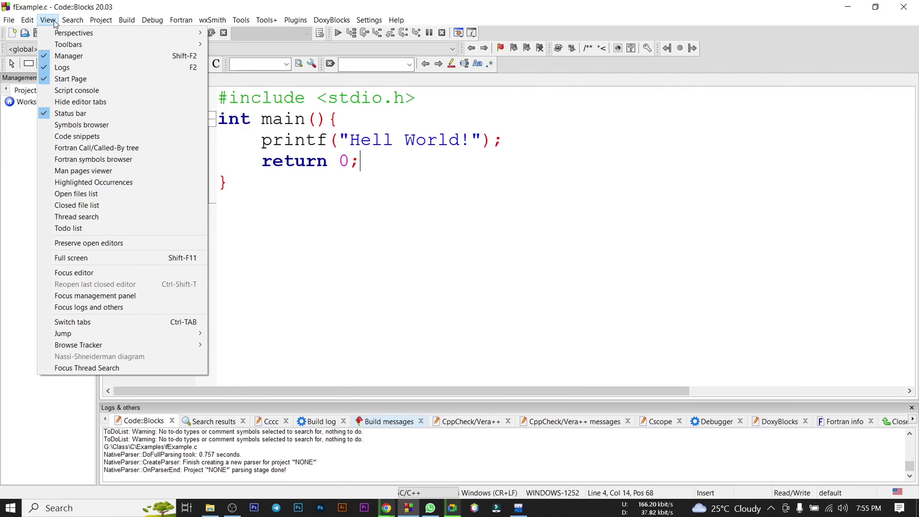
left_click(840, 38)
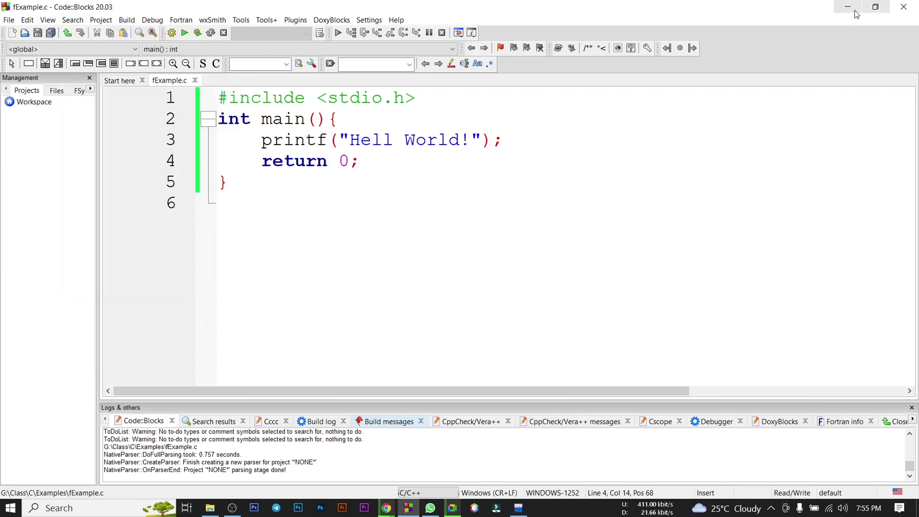
left_click(847, 7)
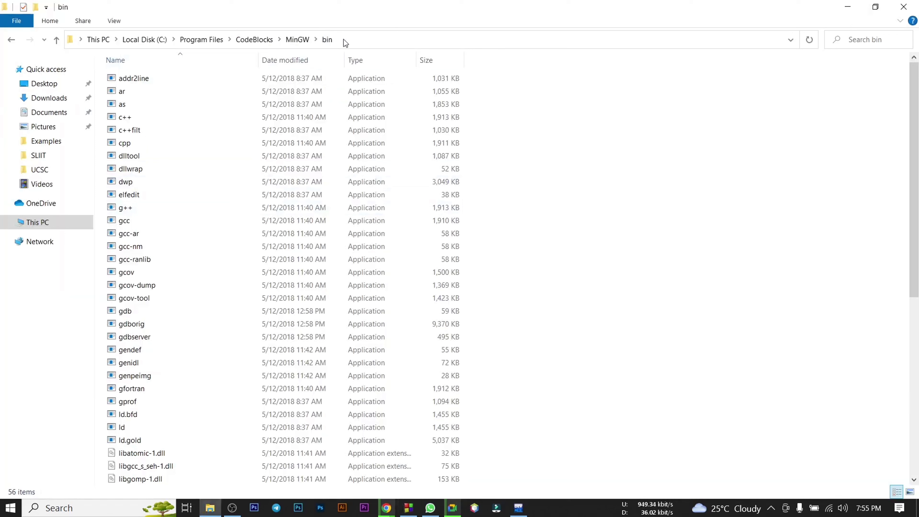
Step: Copy the full path C:\Program Files\CodeBlocks\MinGW\bin and minimize the File Explorer window
left_click(320, 39)
right_click(167, 38)
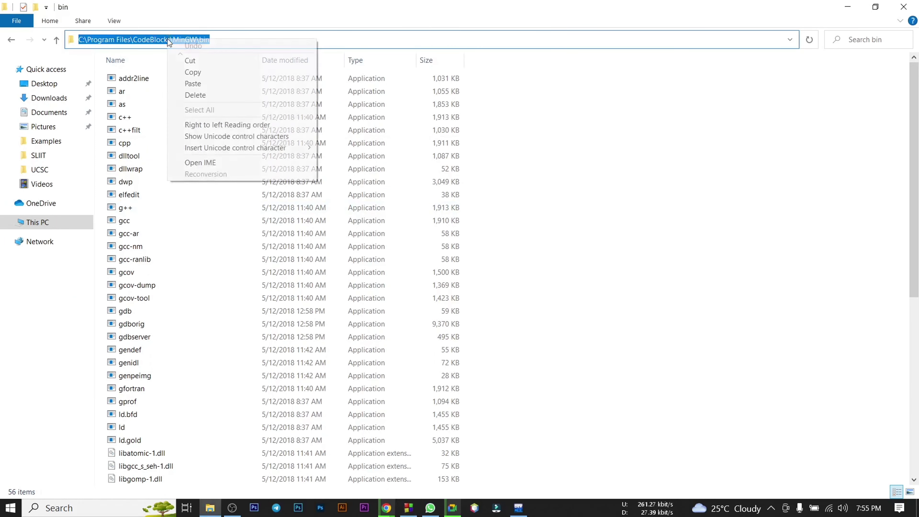
left_click(184, 72)
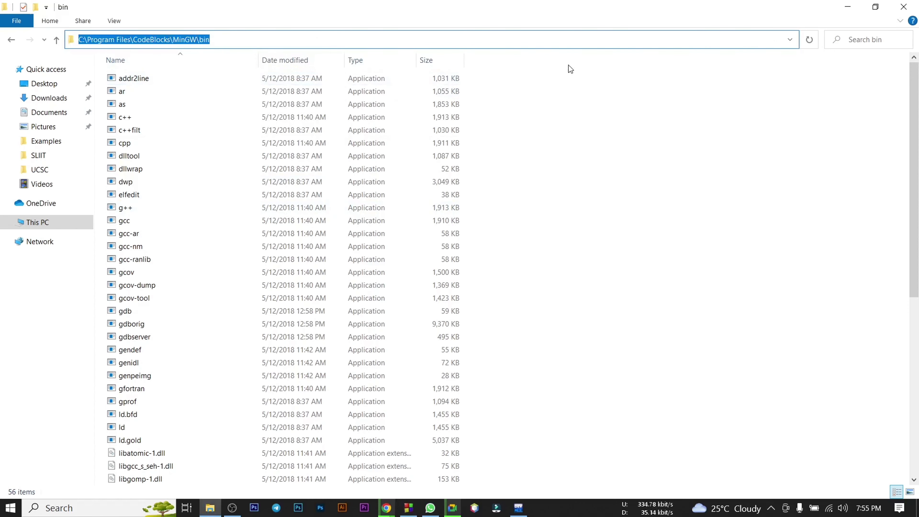
left_click(846, 8)
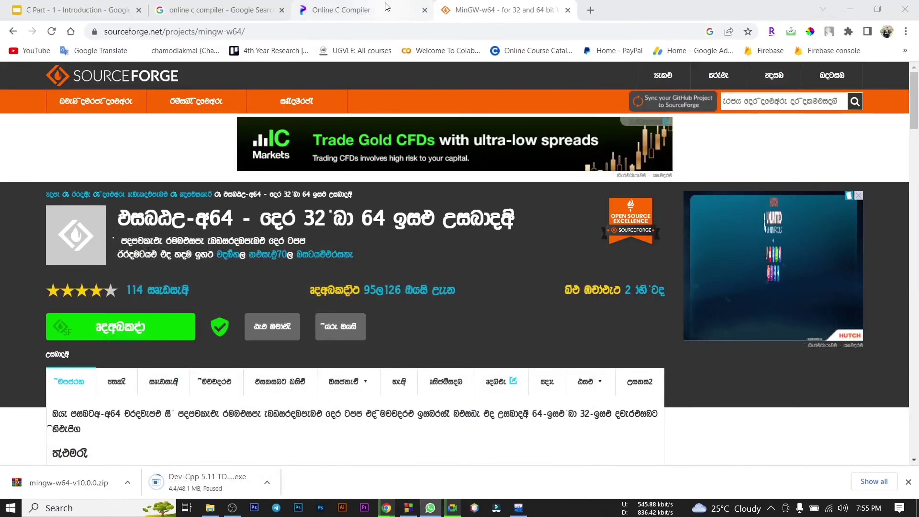
Step: Minimize Chrome and Dev-C++ and open the Environment Variables dialog from This PC's advanced system settings
left_click(386, 6)
left_click(850, 8)
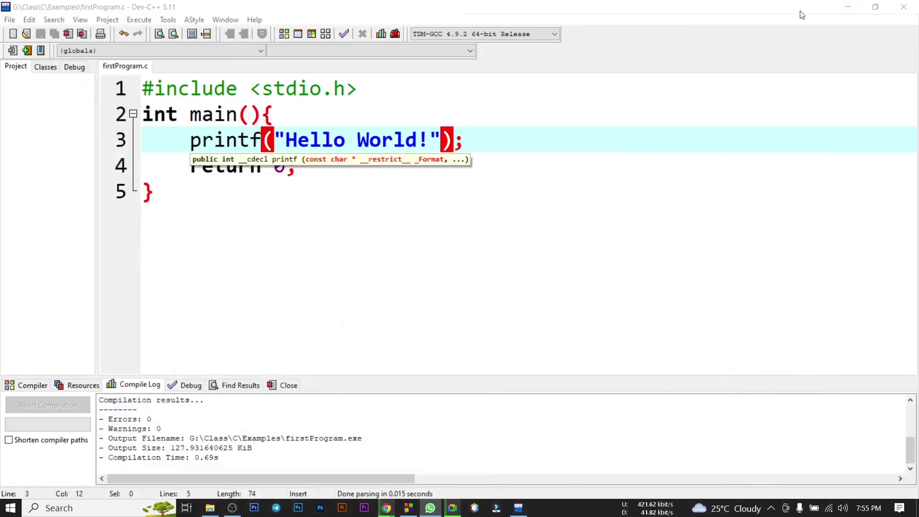
left_click(846, 7)
right_click(17, 29)
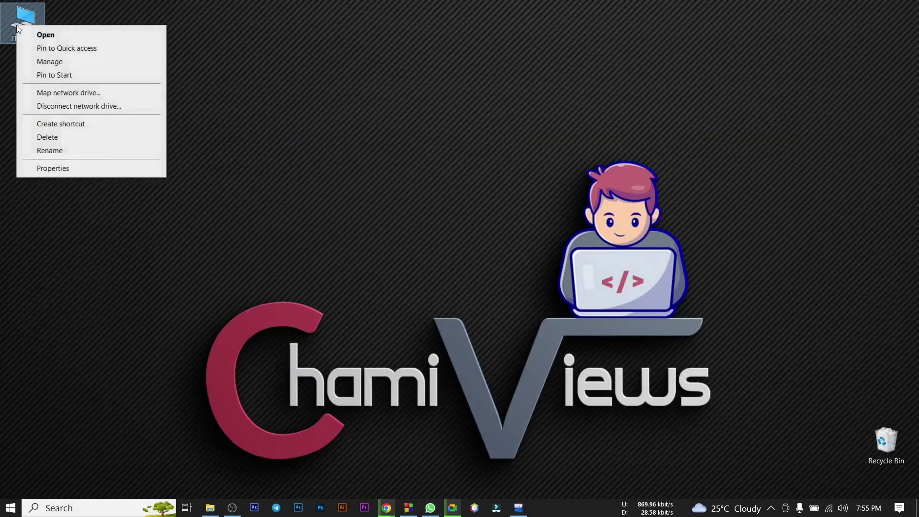
left_click(51, 168)
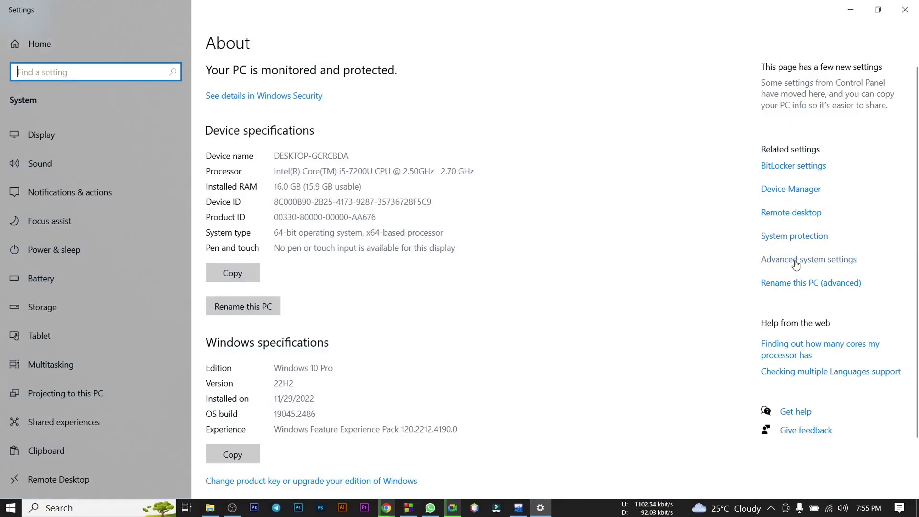
left_click(795, 263)
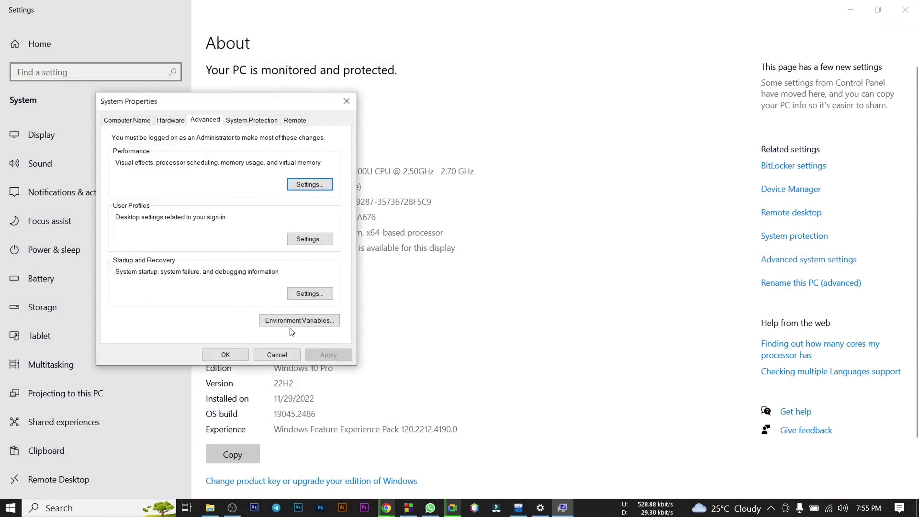
left_click(292, 321)
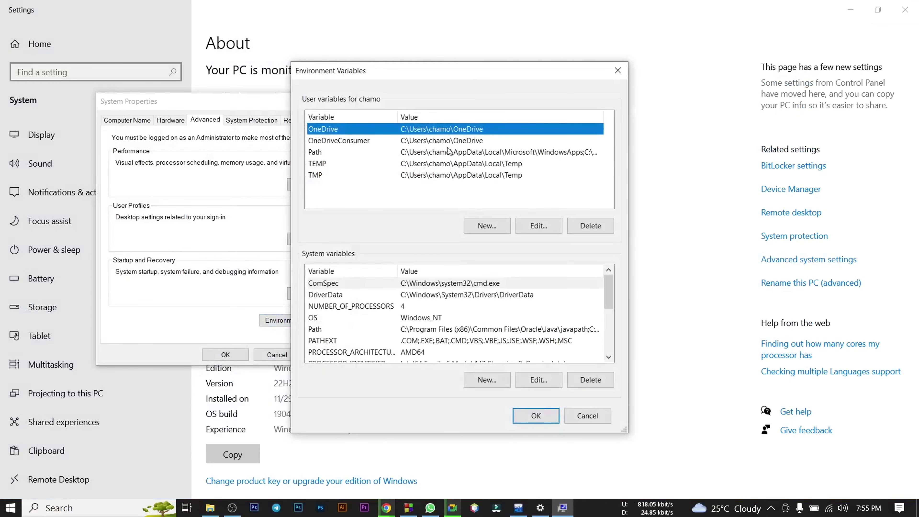
Step: Try adding C:\Program Files\CodeBlocks\MinGW\bin as a new entry in the user Path variable, then cancel all system property dialogs
double_click(356, 156)
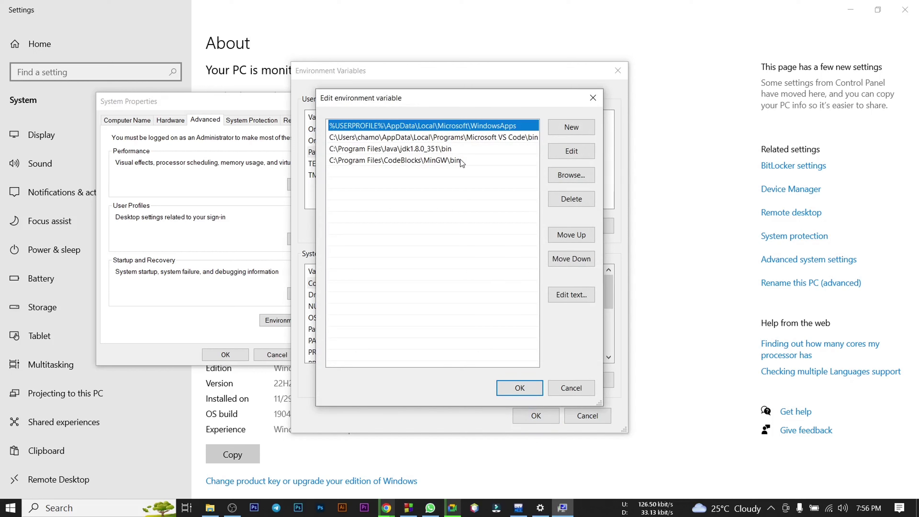
left_click(571, 127)
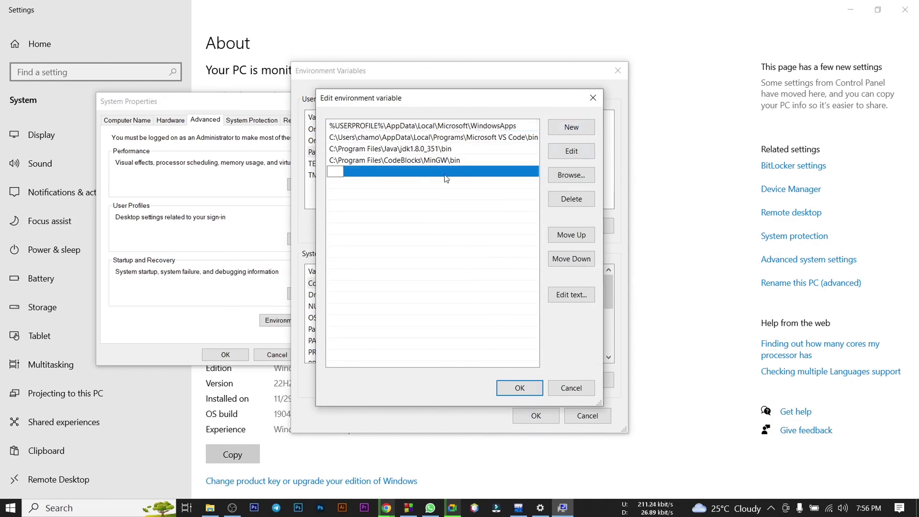
right_click(337, 173)
left_click(362, 219)
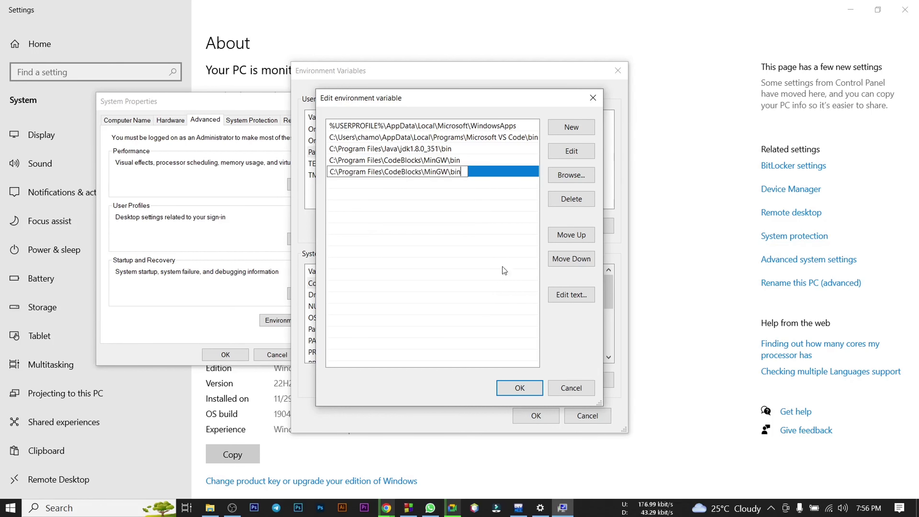
left_click(580, 386)
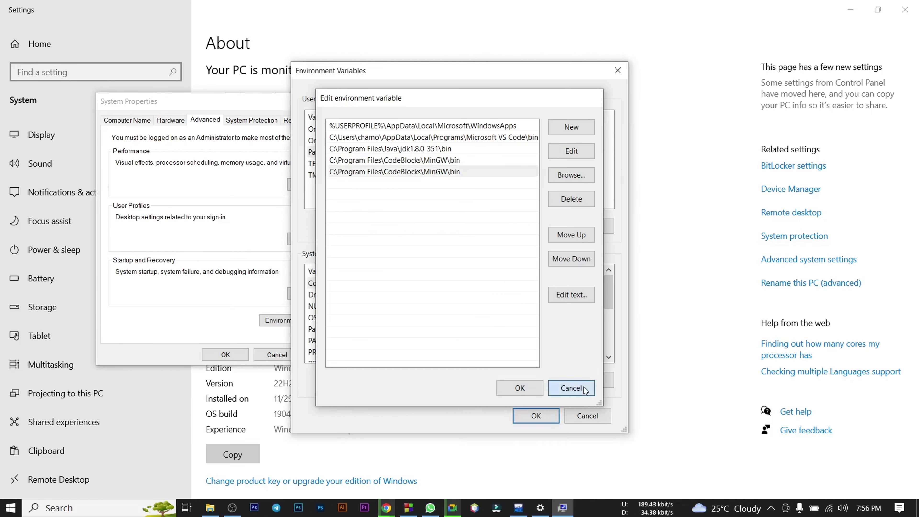
left_click(588, 415)
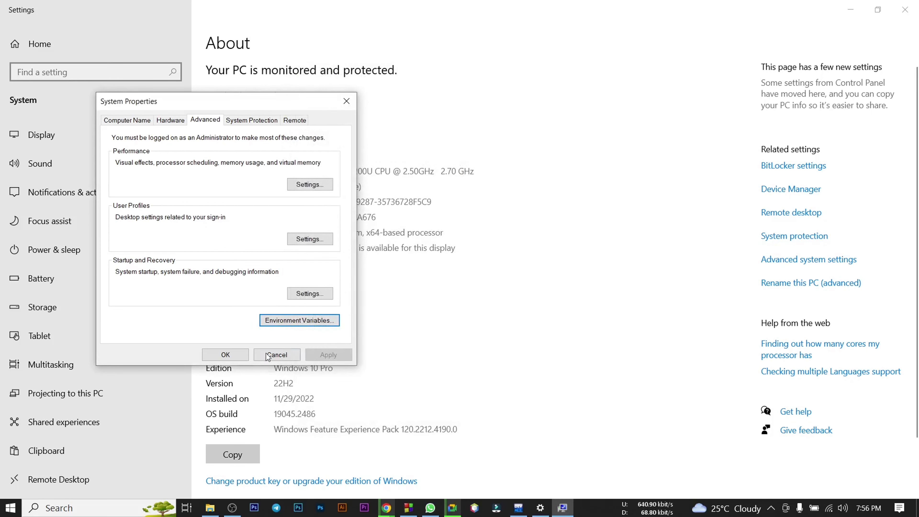
left_click(290, 354)
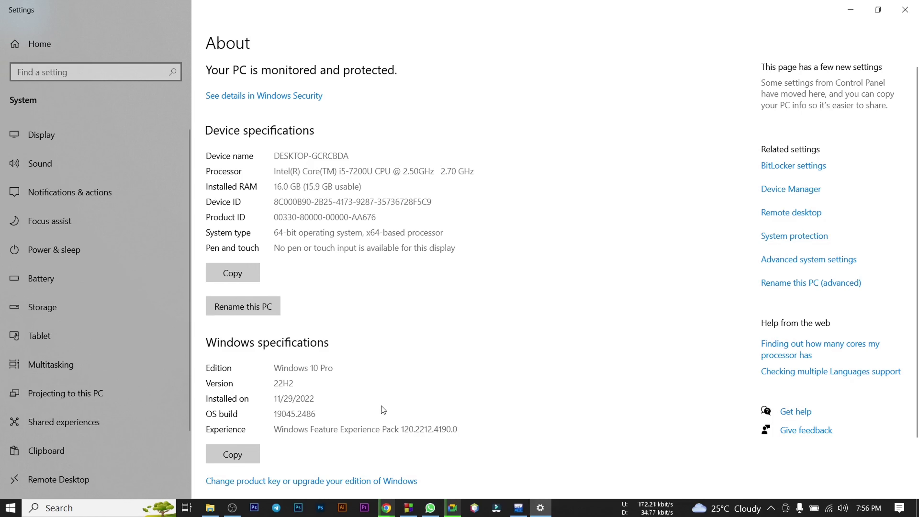
Step: Switch to Code::Blocks with fExample.c open, minimize the Settings window, and maximize Code::Blocks
left_click(410, 512)
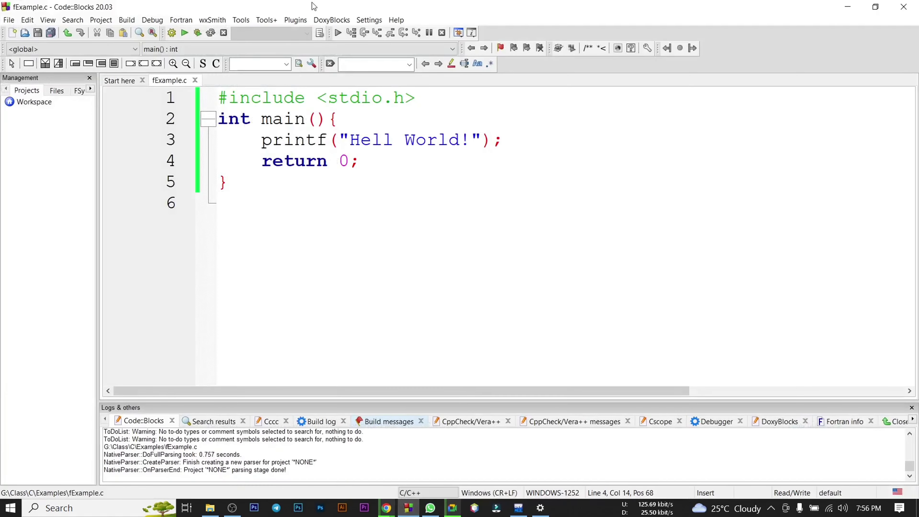
left_click(411, 512)
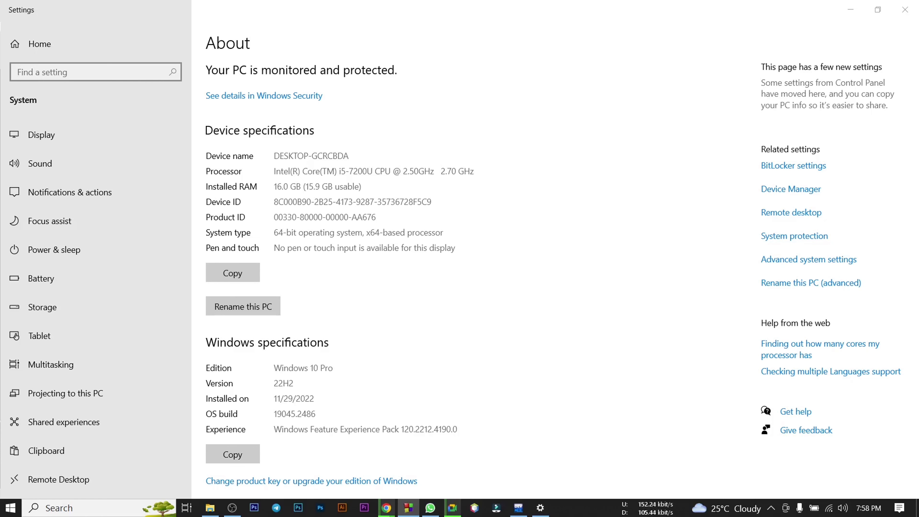
left_click(408, 507)
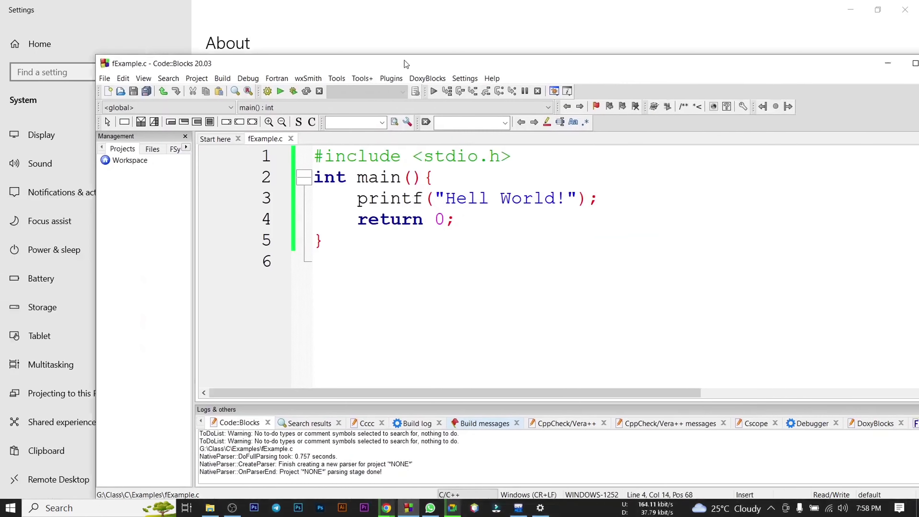
left_click(850, 10)
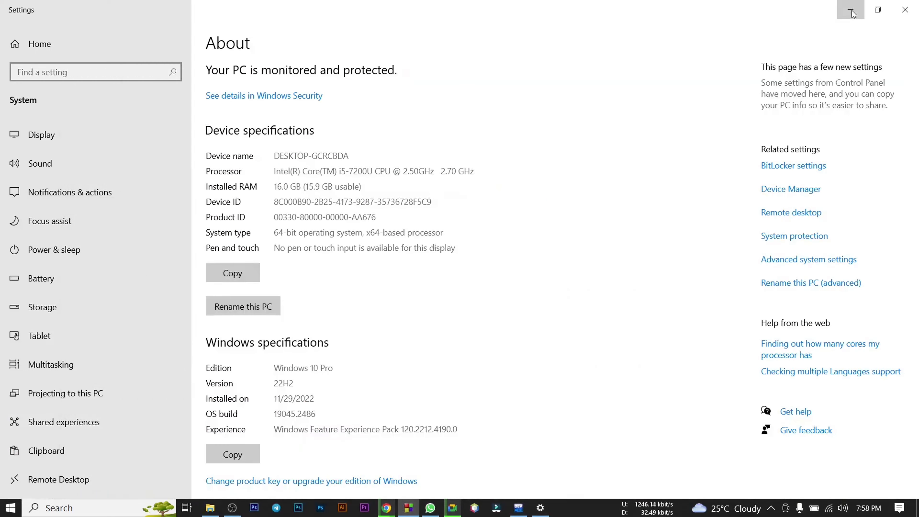
left_click_drag(651, 59, 564, 60)
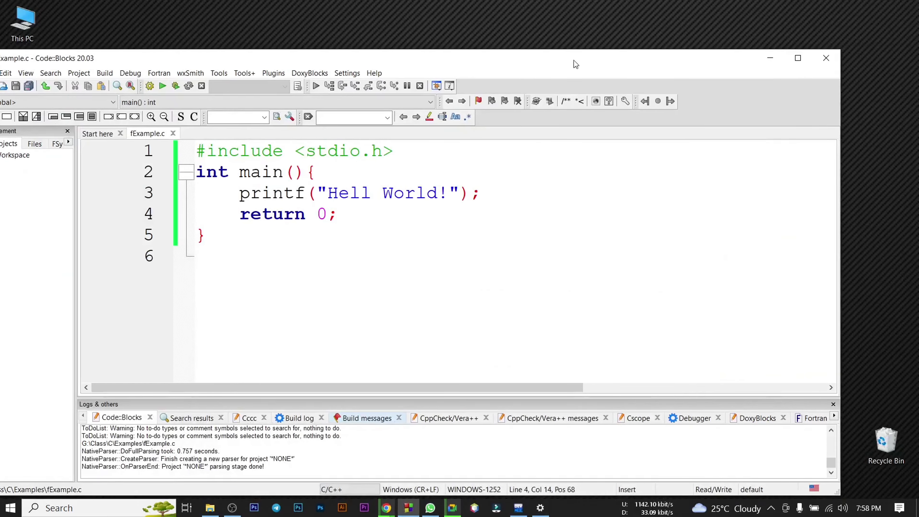
left_click(797, 58)
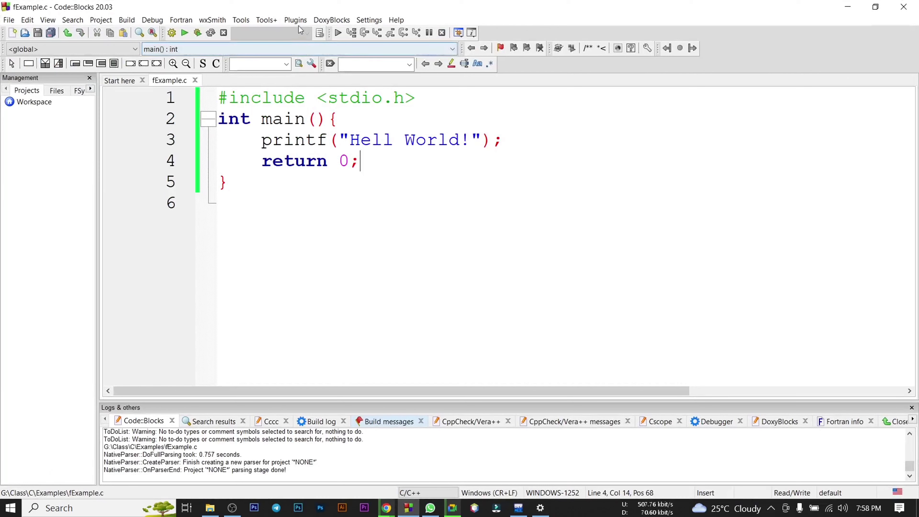
Step: Open the global compiler settings, examine the GNU GCC Compiler's flags, and close the dialog without changes
left_click(367, 20)
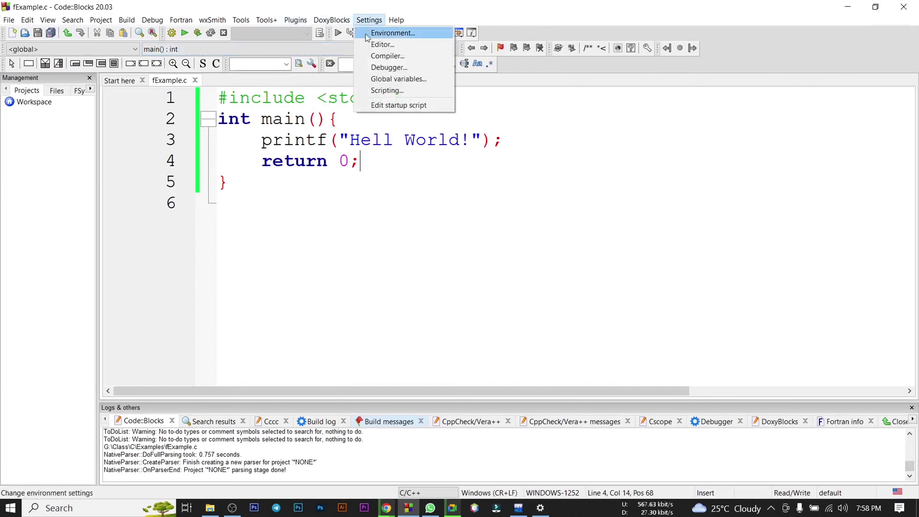
left_click(376, 57)
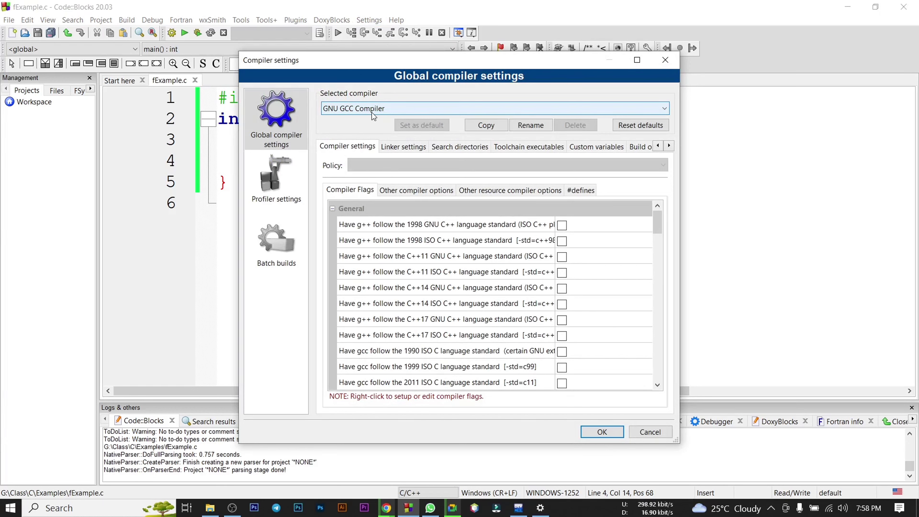
scroll(494, 329, "down", 6)
scroll(494, 328, "down", 10)
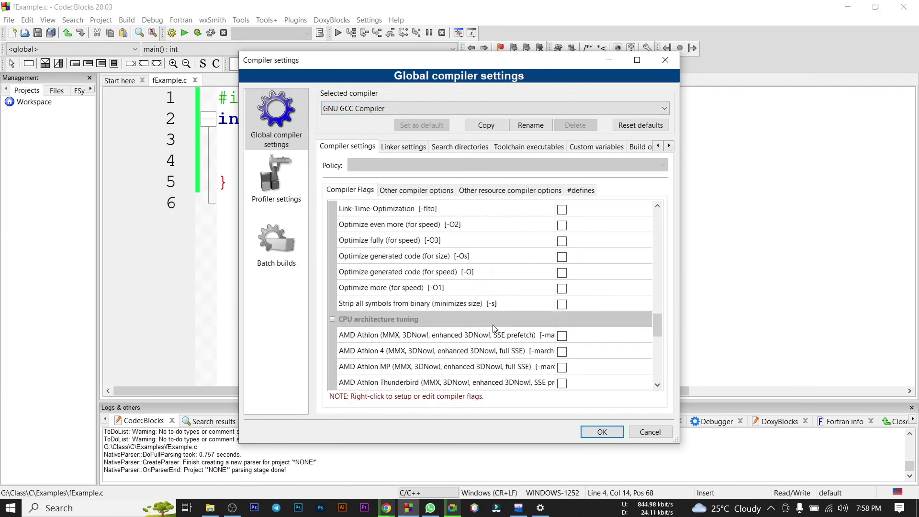
scroll(493, 328, "up", 15)
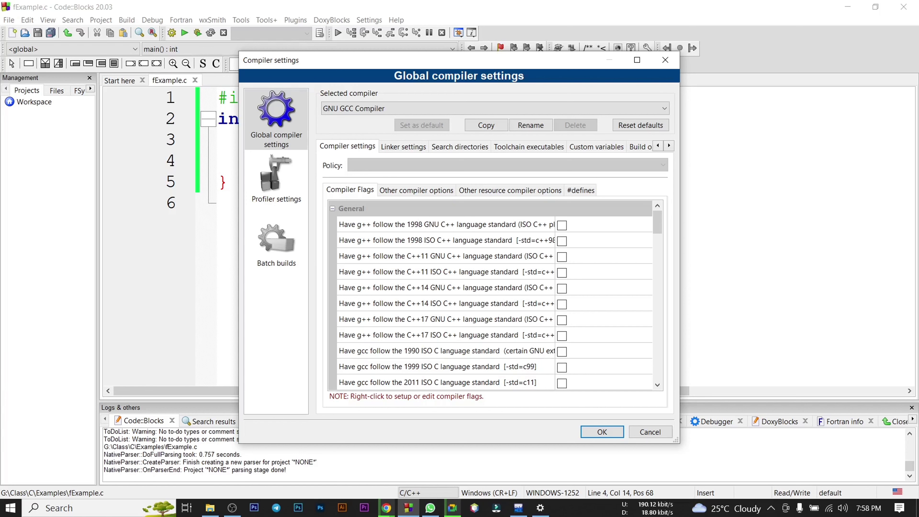
left_click(668, 61)
left_click(441, 193)
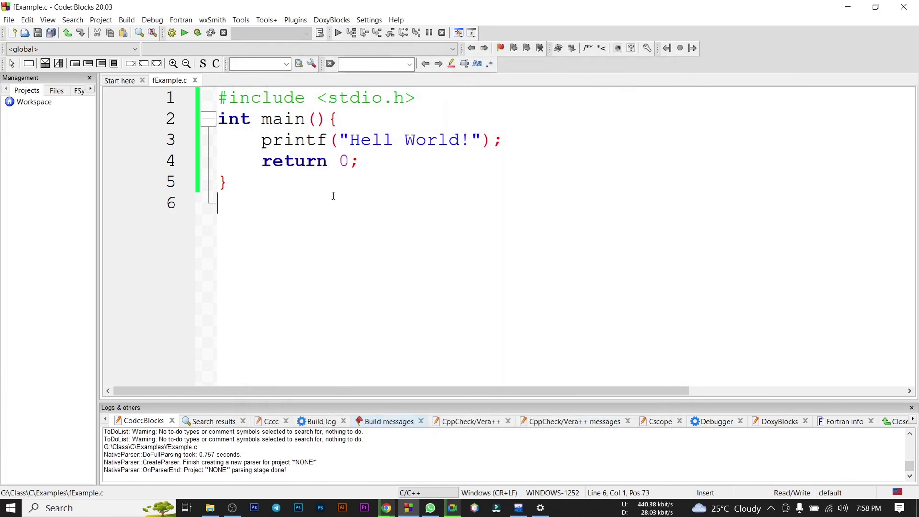
Step: Minimize Code::Blocks, switch to Dev-C++, and highlight the semicolon after return 0 in firstProgram.c
left_click(847, 7)
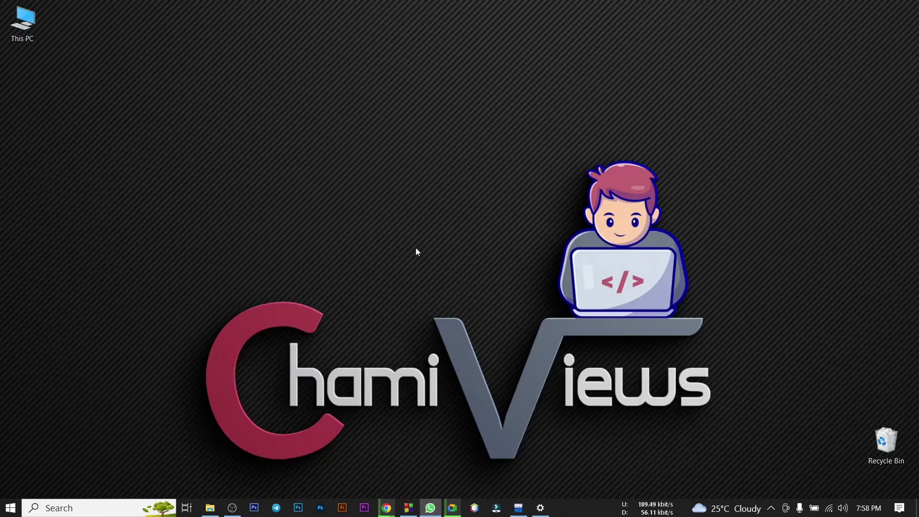
left_click(518, 507)
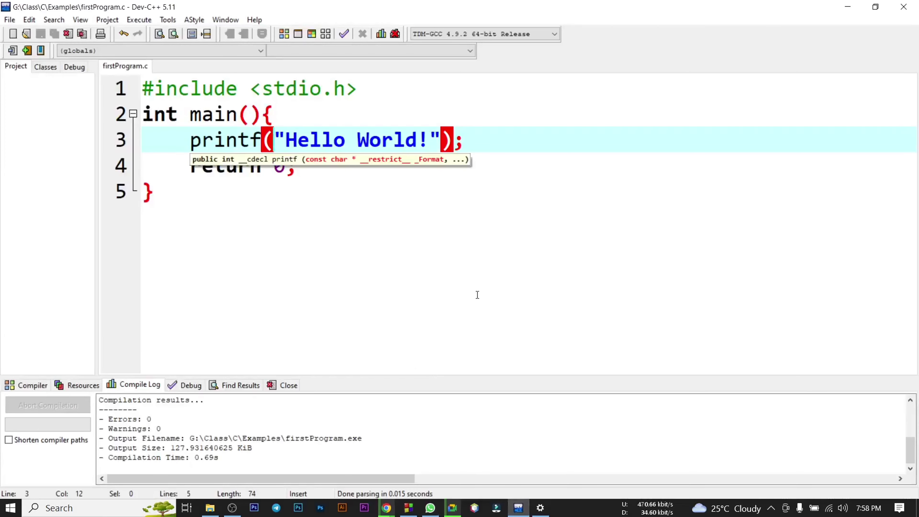
left_click(359, 245)
left_click(317, 167)
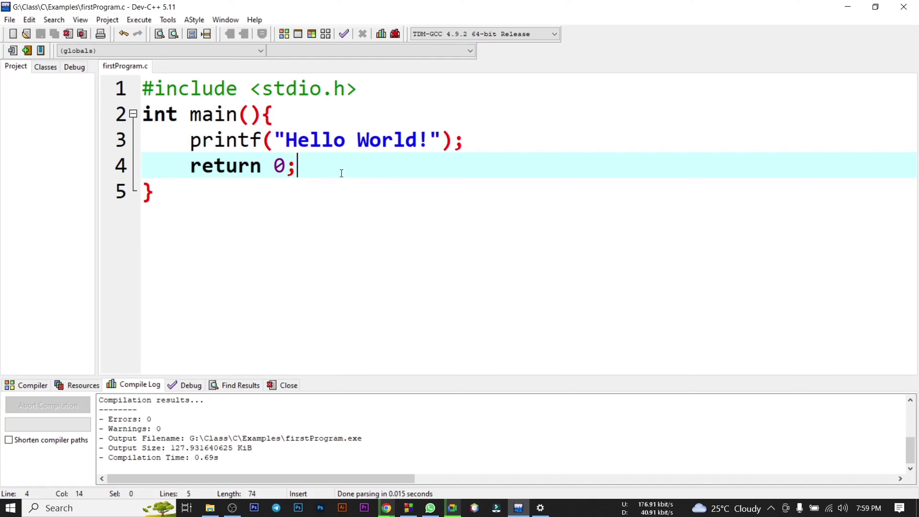
left_click_drag(310, 170, 291, 166)
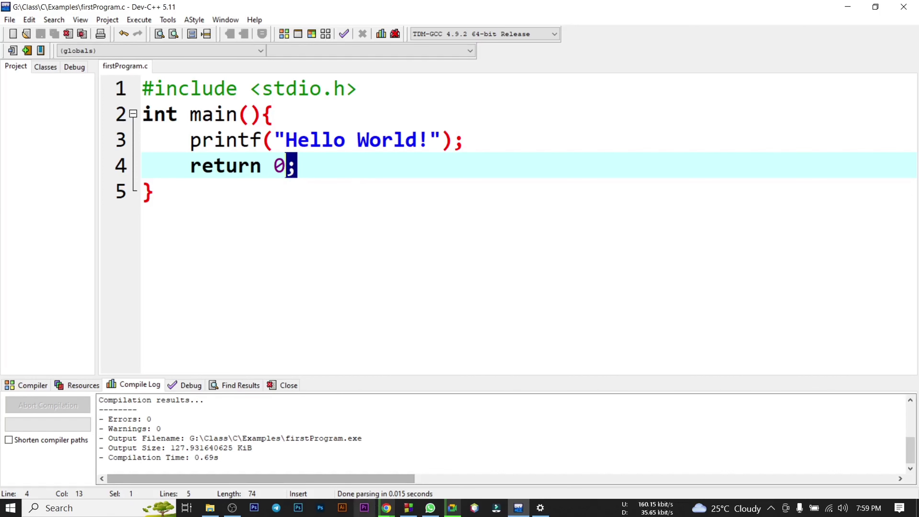
Step: Switch to Chrome with the Programiz Online C Compiler page showing main.c
mouse_move(387, 508)
left_click(322, 453)
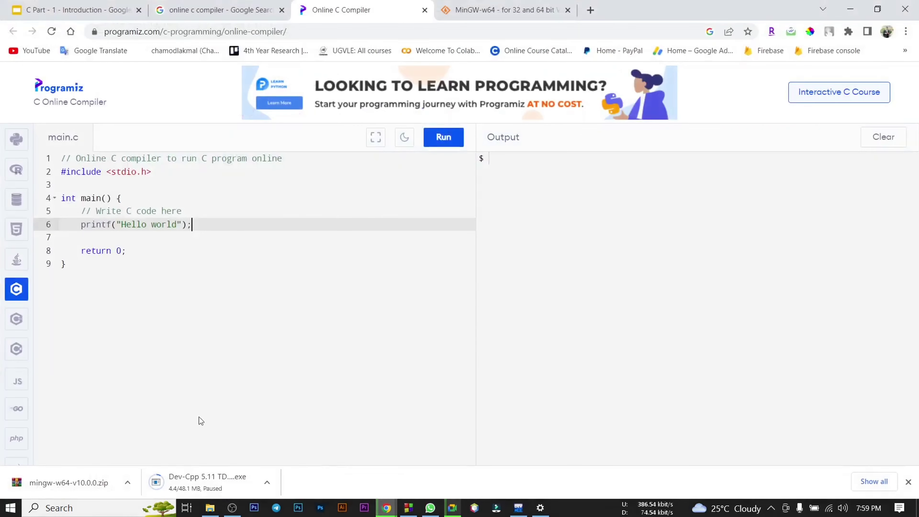